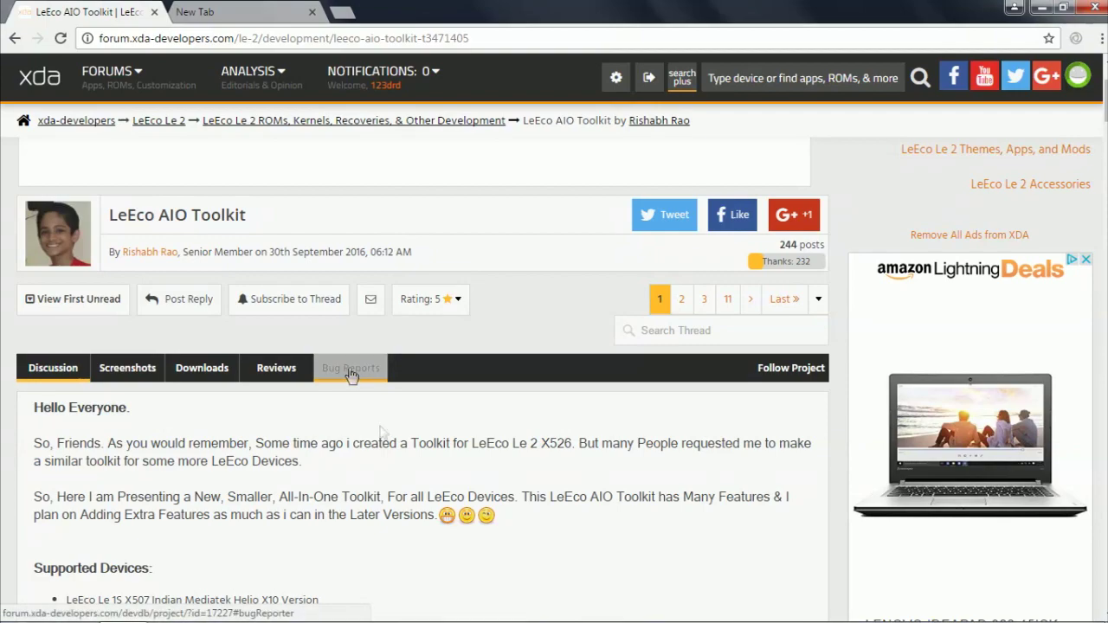
Scroll the XDA toolkit thread past Features and Changelog to All Download Links
scroll(385, 439, down, 2)
scroll(385, 439, down, 2)
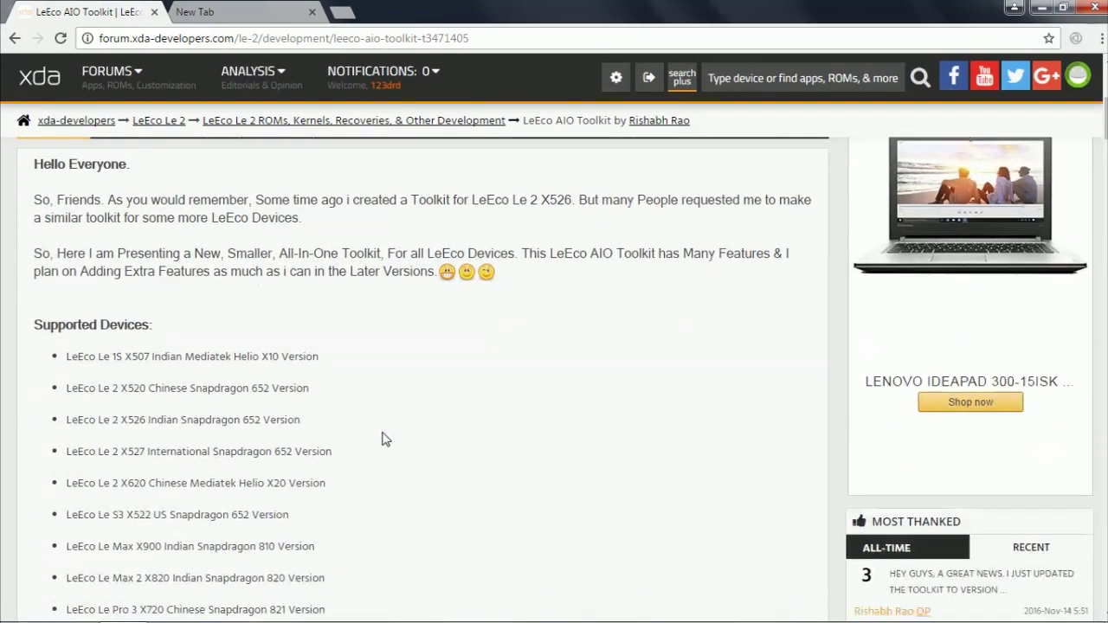
scroll(385, 438, down, 1)
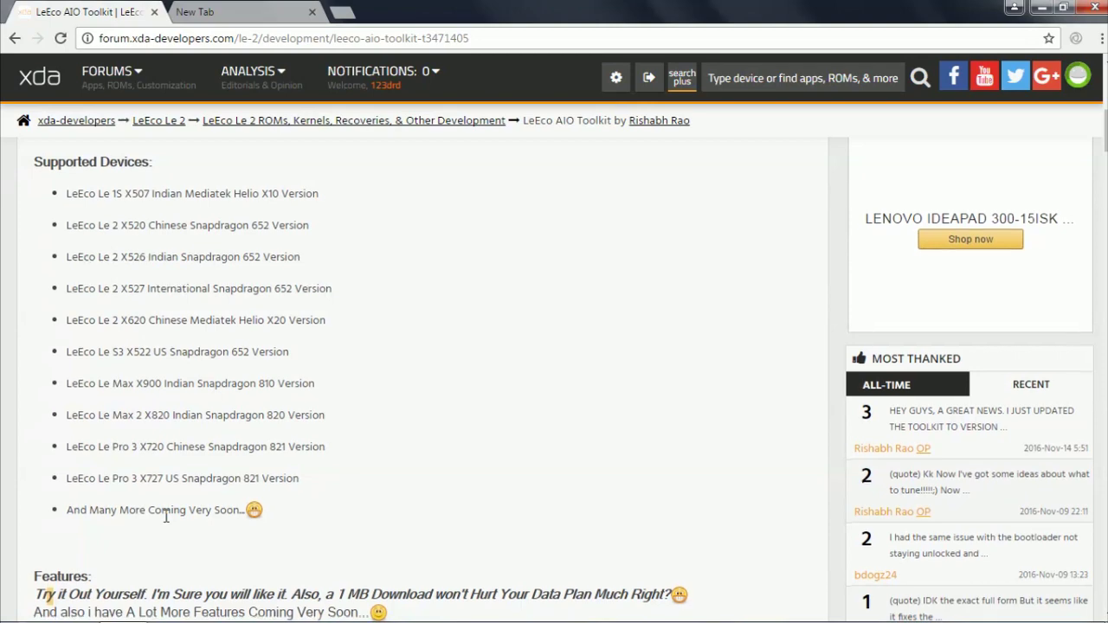
scroll(166, 517, down, 1)
scroll(165, 514, down, 1)
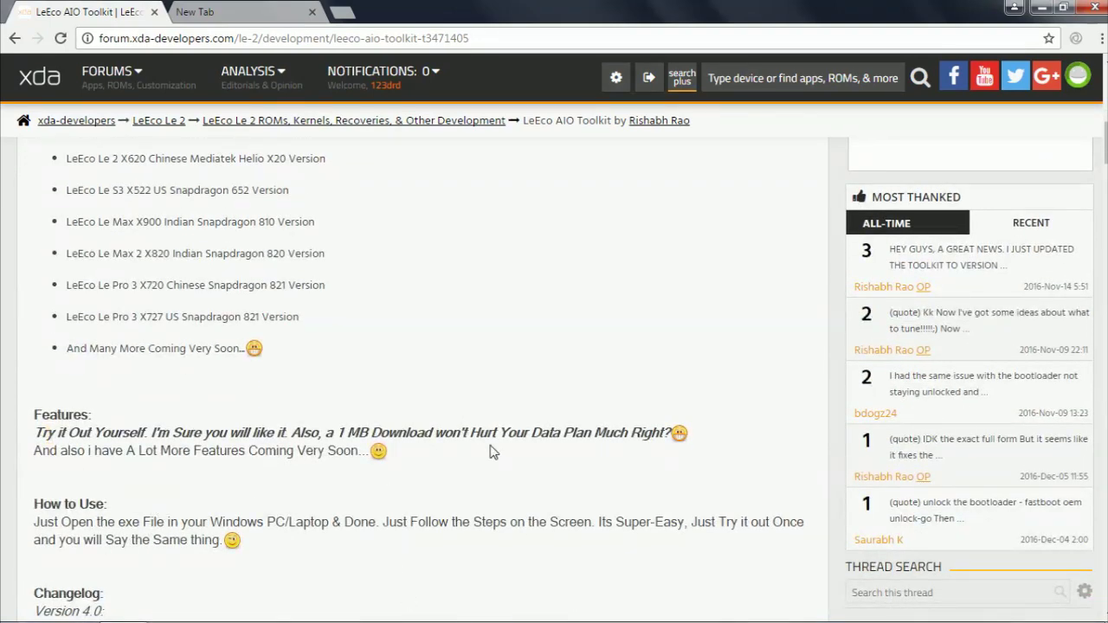
scroll(414, 438, down, 4)
scroll(414, 438, down, 3)
scroll(412, 437, down, 1)
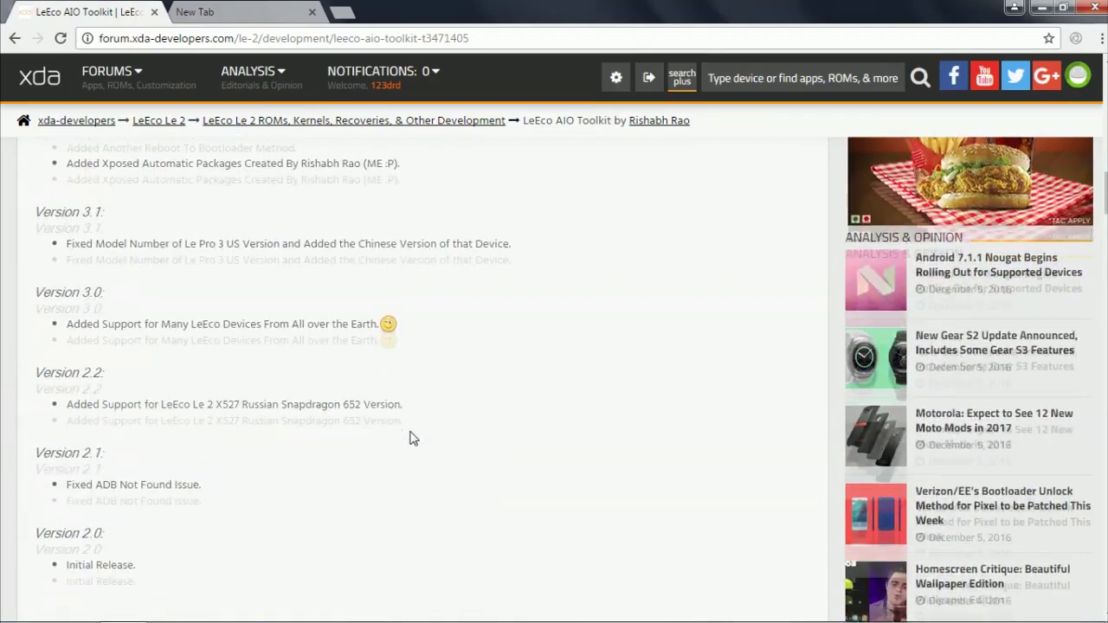
scroll(412, 436, down, 5)
scroll(411, 435, down, 2)
scroll(323, 367, up, 1)
scroll(260, 329, up, 2)
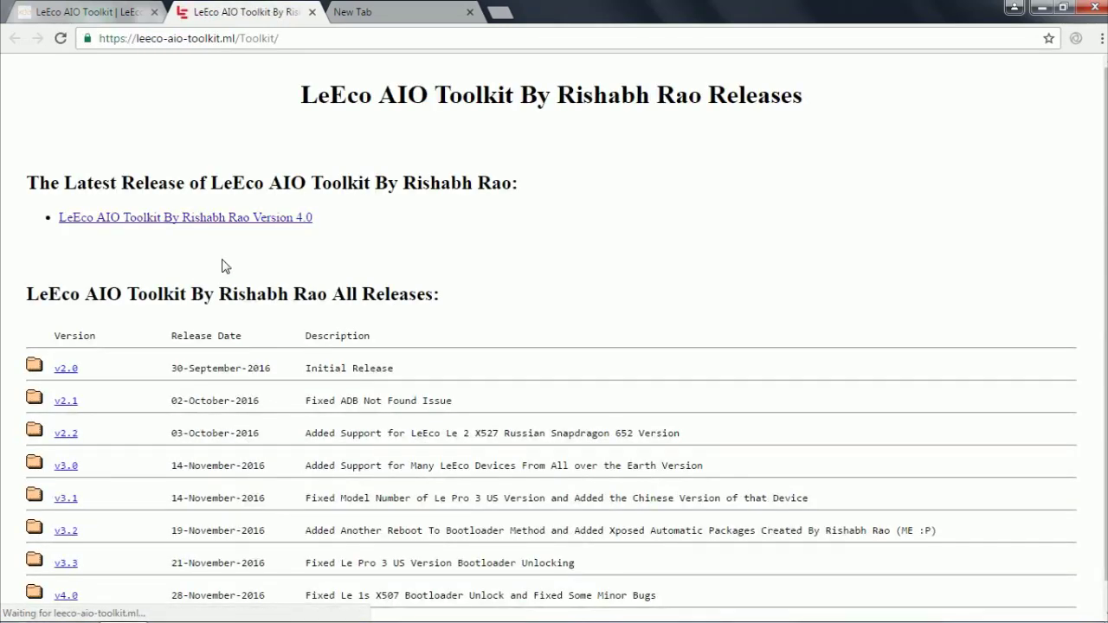
Download the v4.0 toolkit .exe through its XDA Downloads mirror's Direct Download
scroll(222, 264, down, 1)
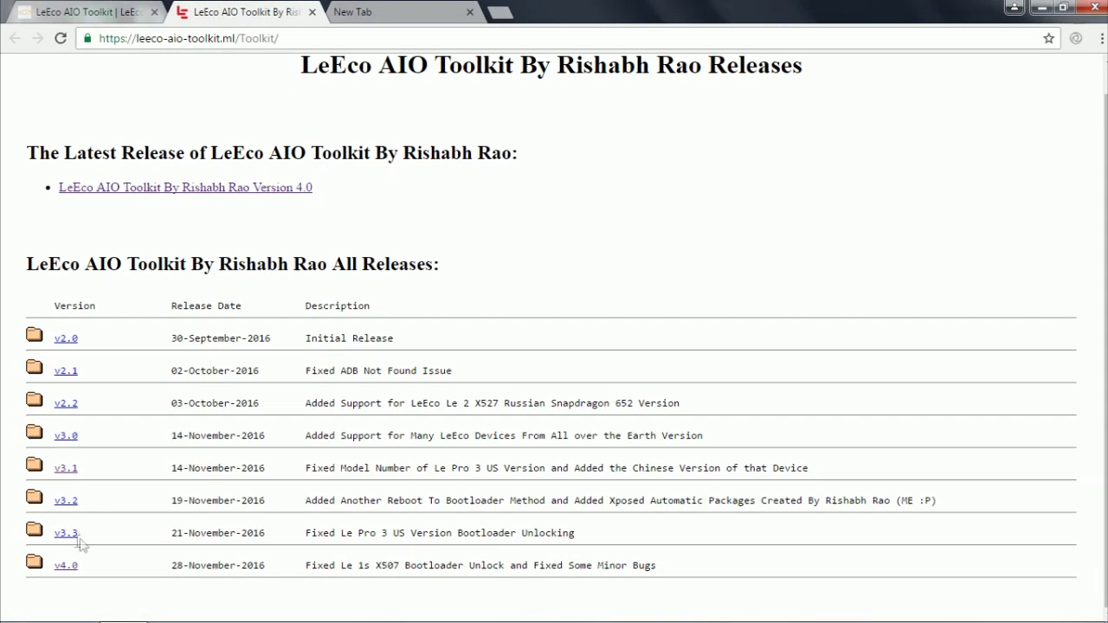
click(65, 571)
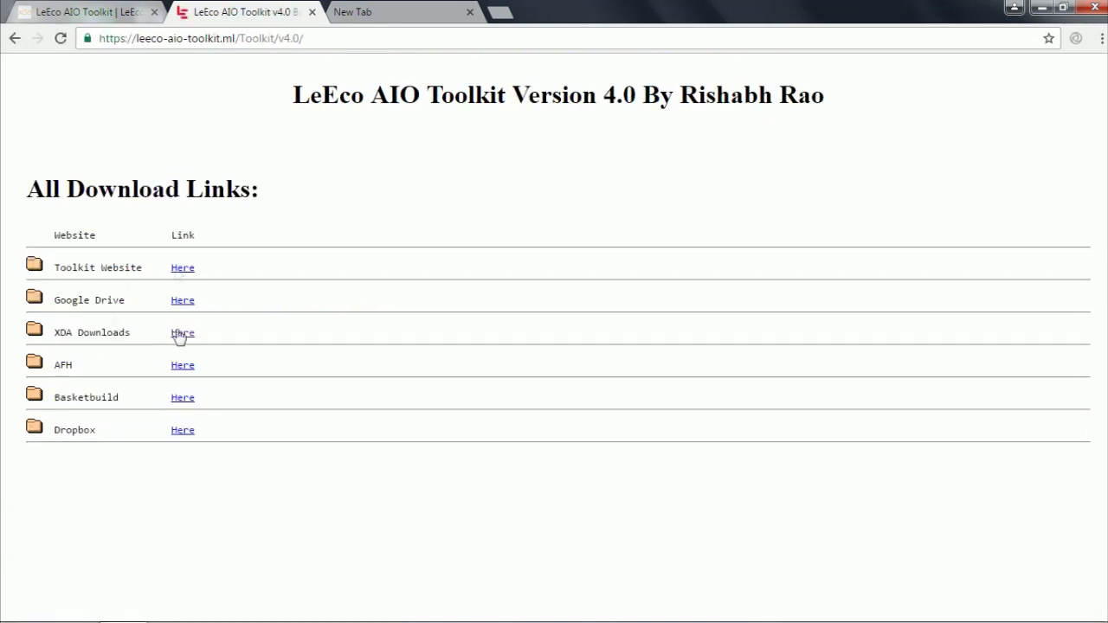
click(185, 333)
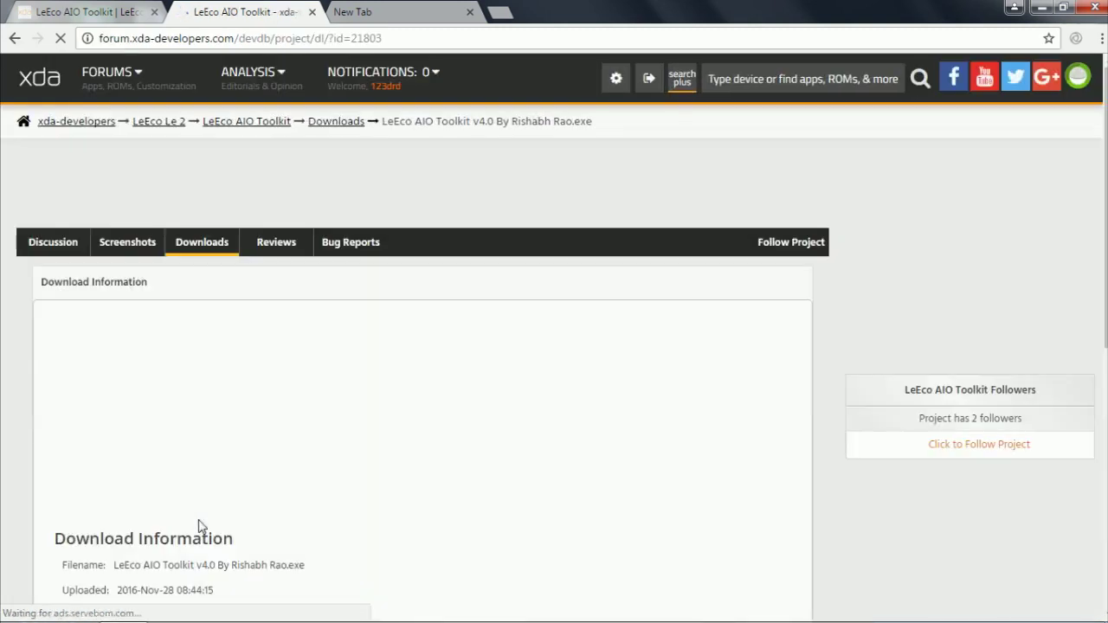
scroll(213, 485, down, 5)
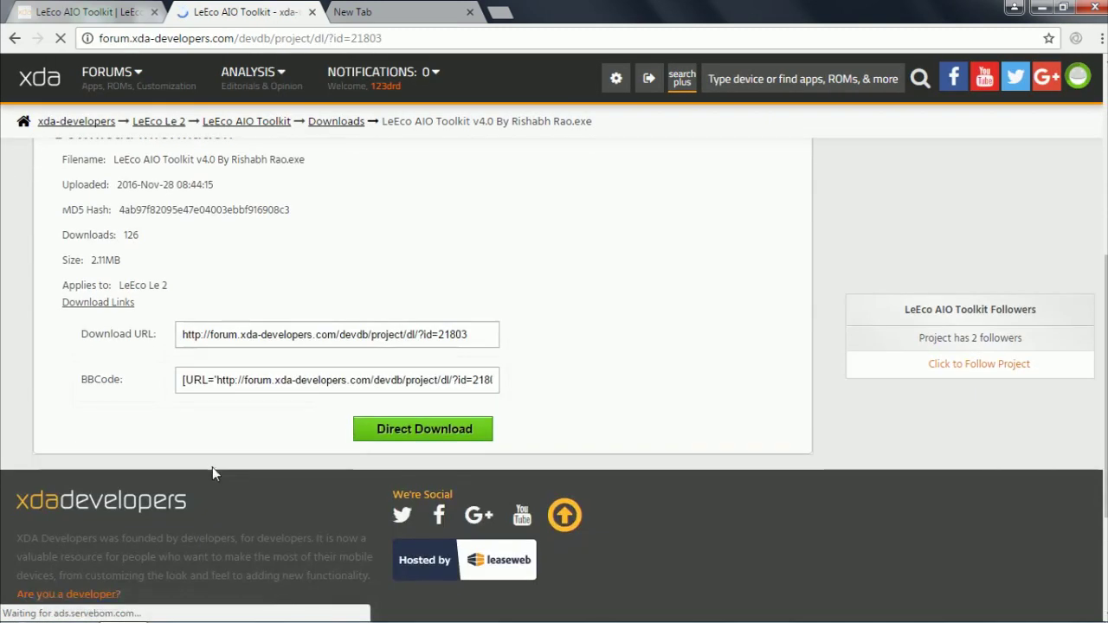
click(368, 436)
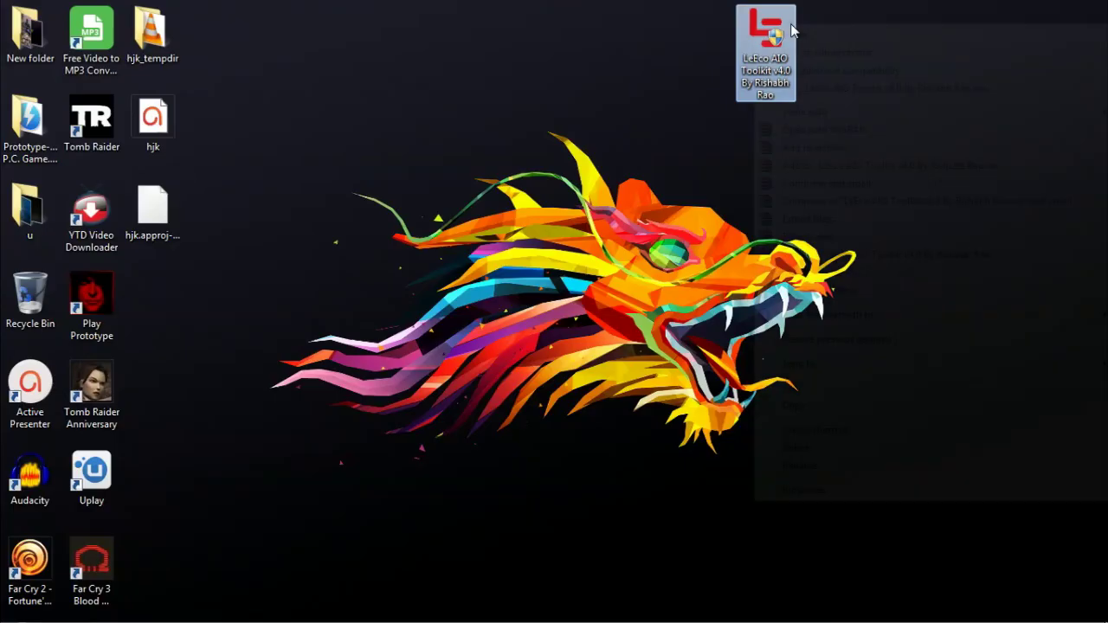
Run the toolkit as administrator, get past the warning and update check, and pick device X526
right_click(764, 28)
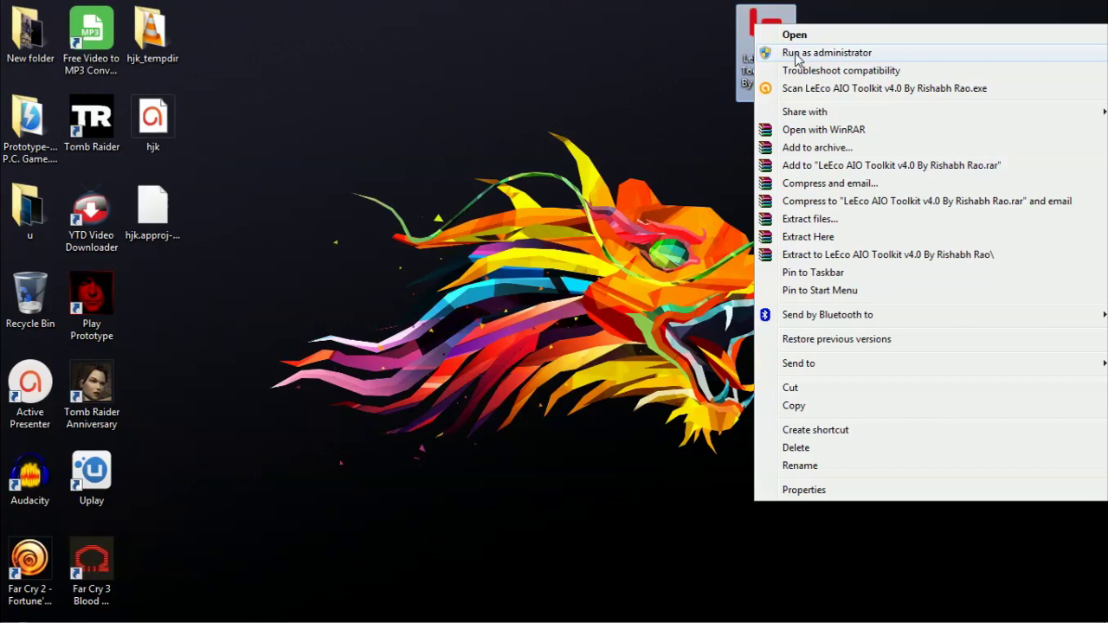
click(797, 54)
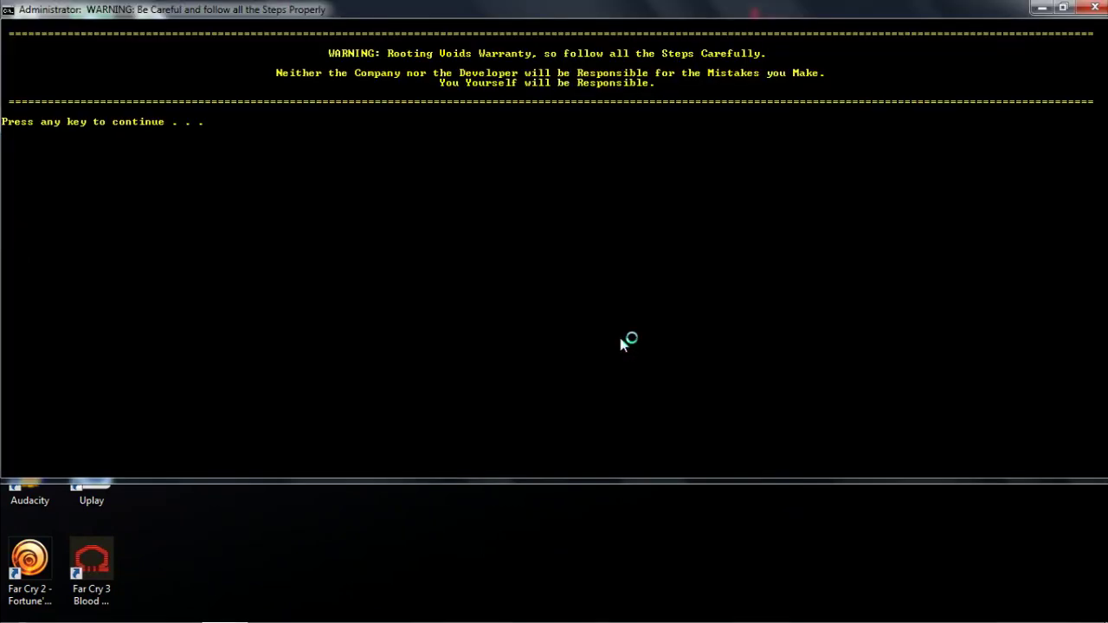
key(Return)
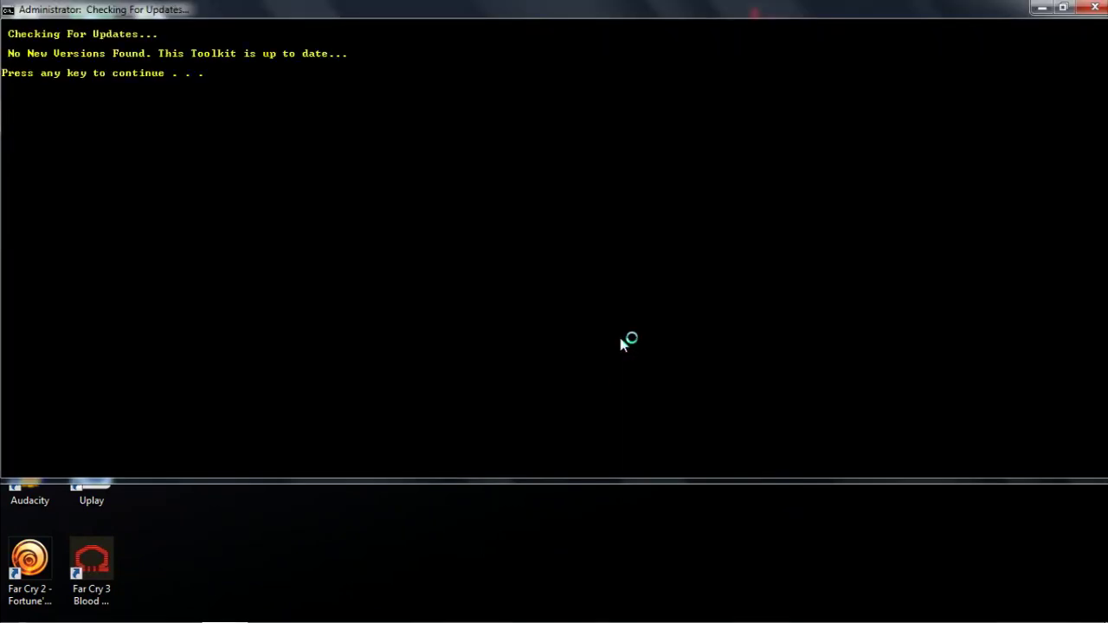
key(Return)
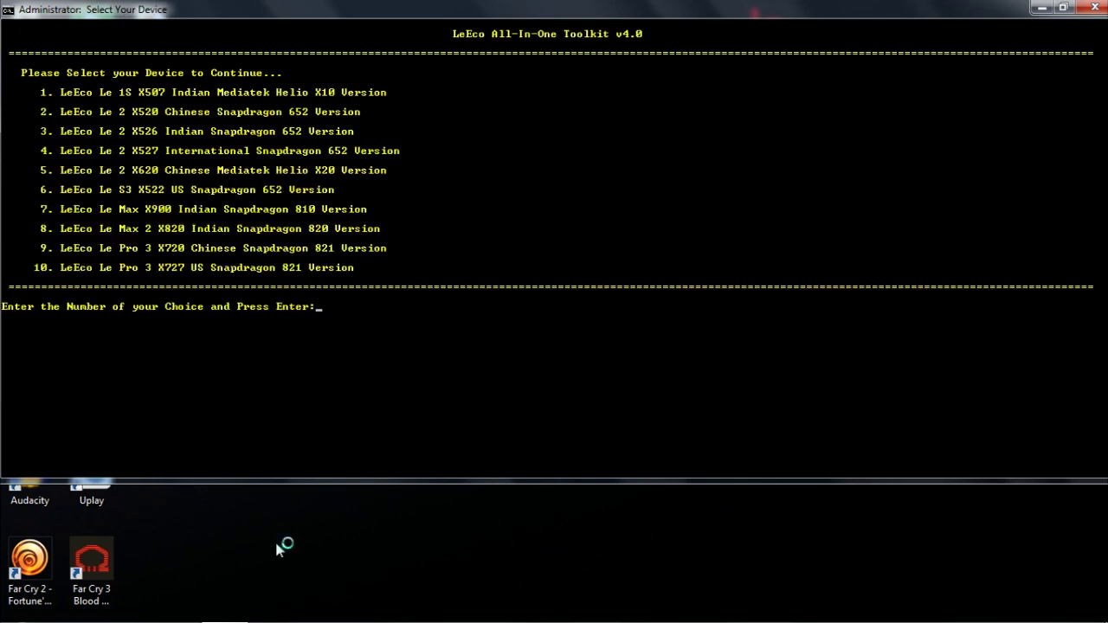
text(3)
key(Return)
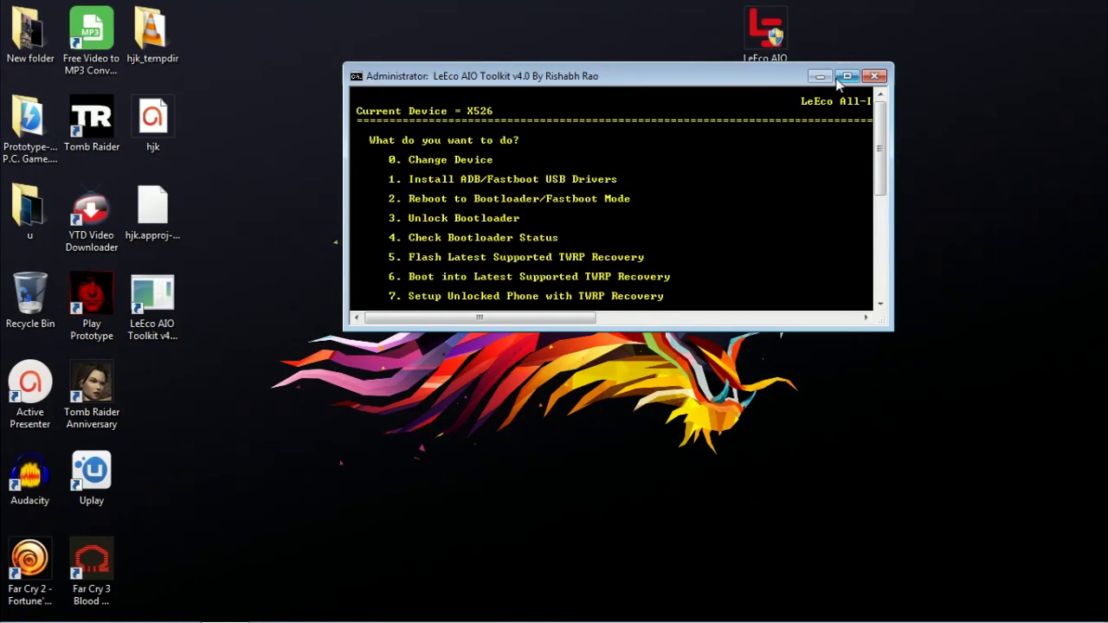
Maximize the toolkit console window and refresh the desktop
click(847, 76)
right_click(418, 513)
click(472, 355)
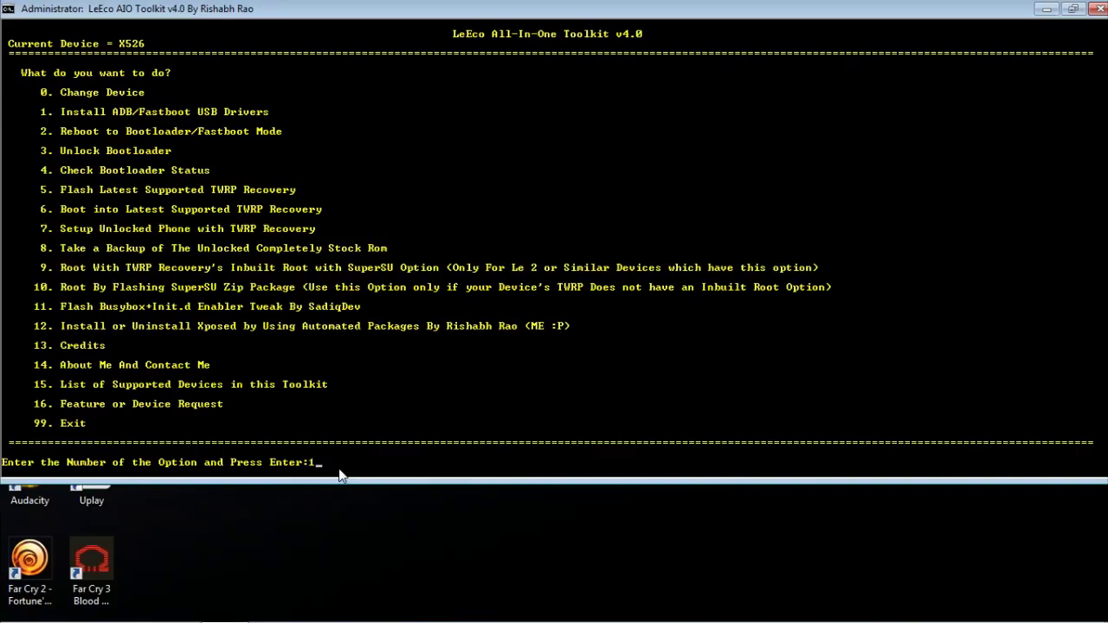
Choose option 1 and answer y to ADB/Fastboot, system-wide install, and device drivers
key(Return)
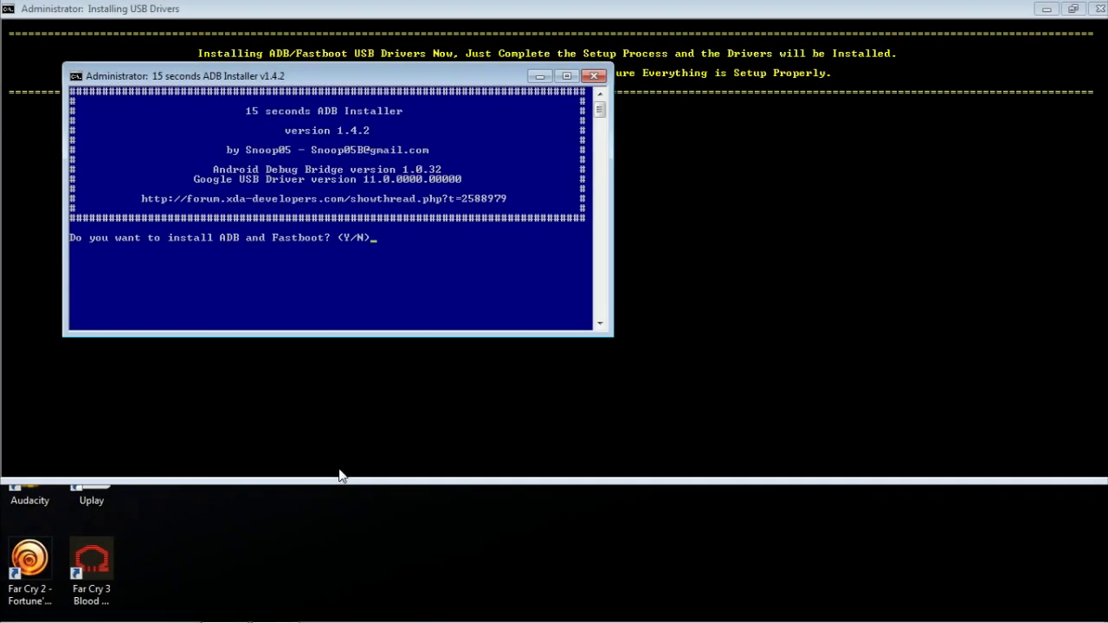
key(Return)
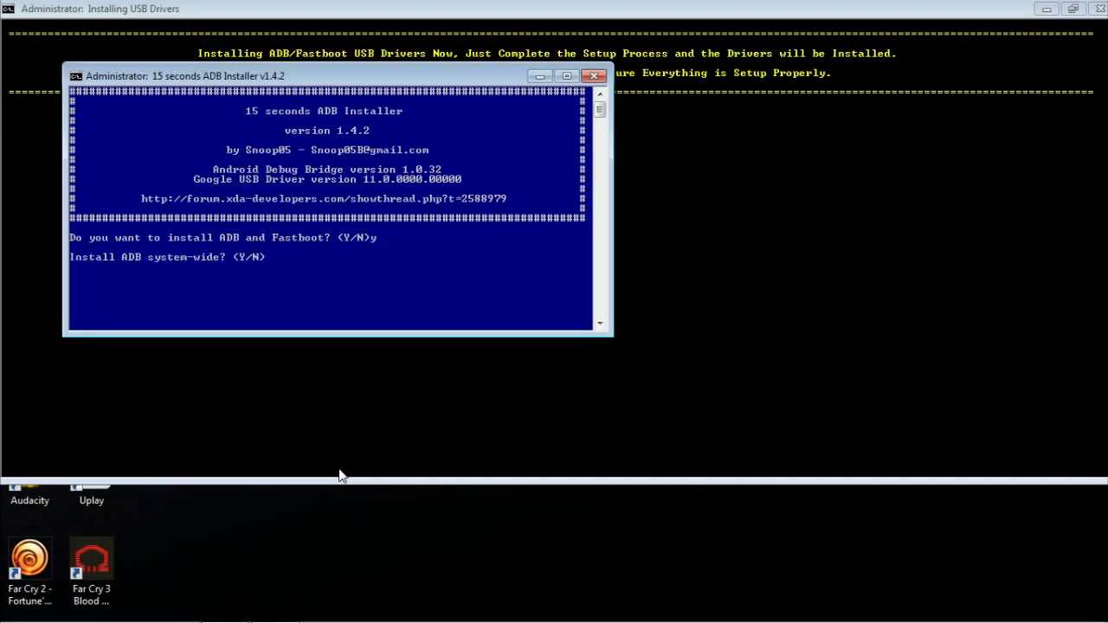
text(y)
key(Return)
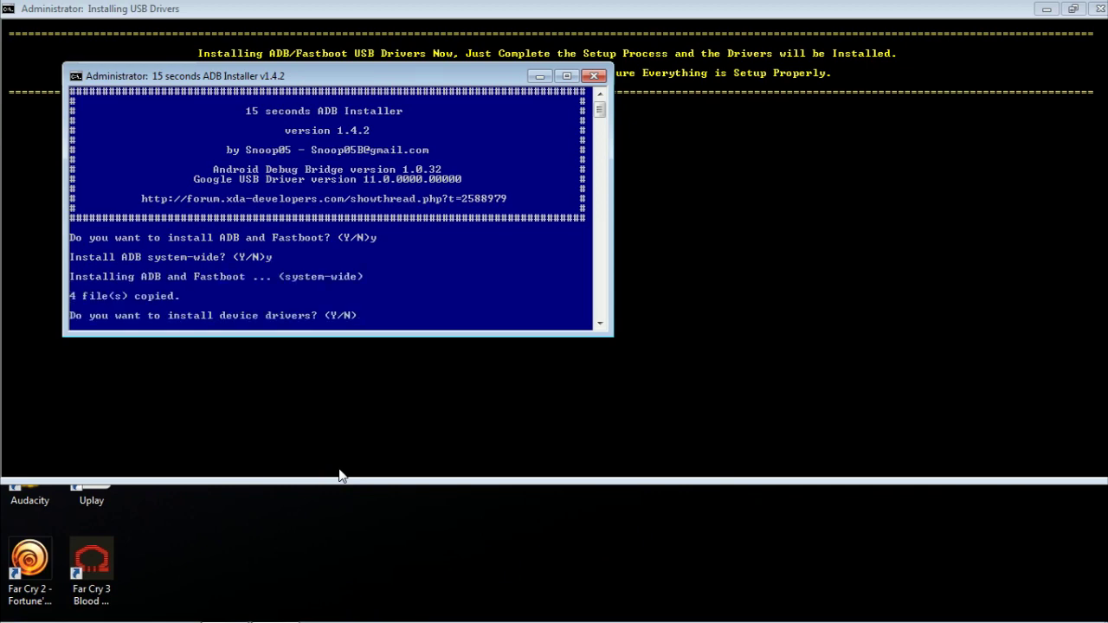
text(y)
key(Return)
key(Return)
key(Return)
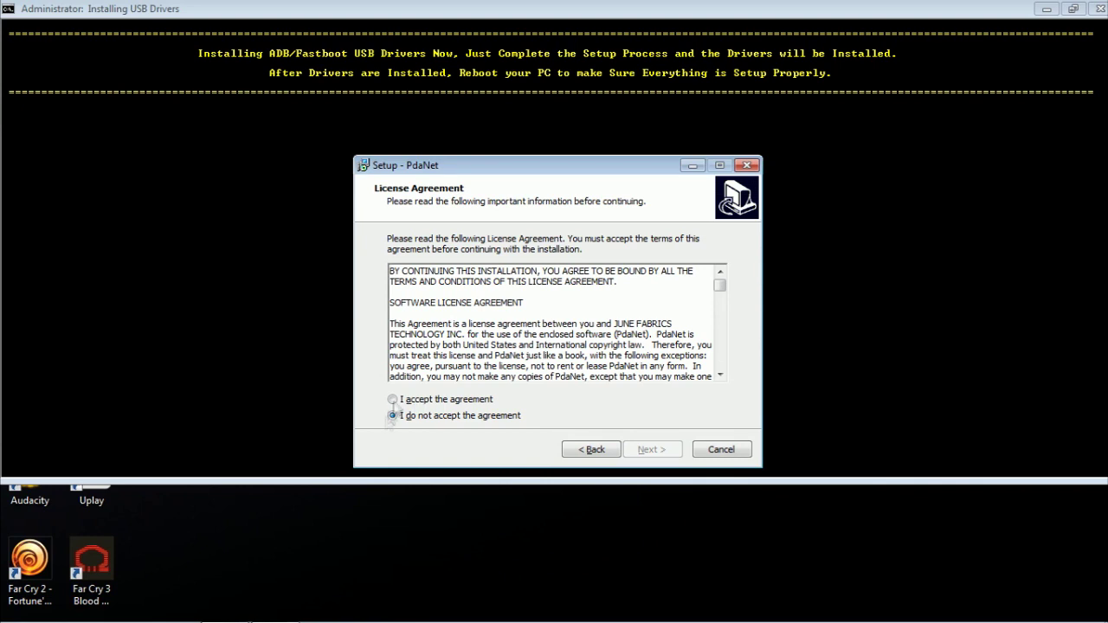
Accept the PdaNet license, get through USB pairing, finish setup, and return to the toolkit menu
click(400, 399)
key(Return)
key(Return)
key(Return)
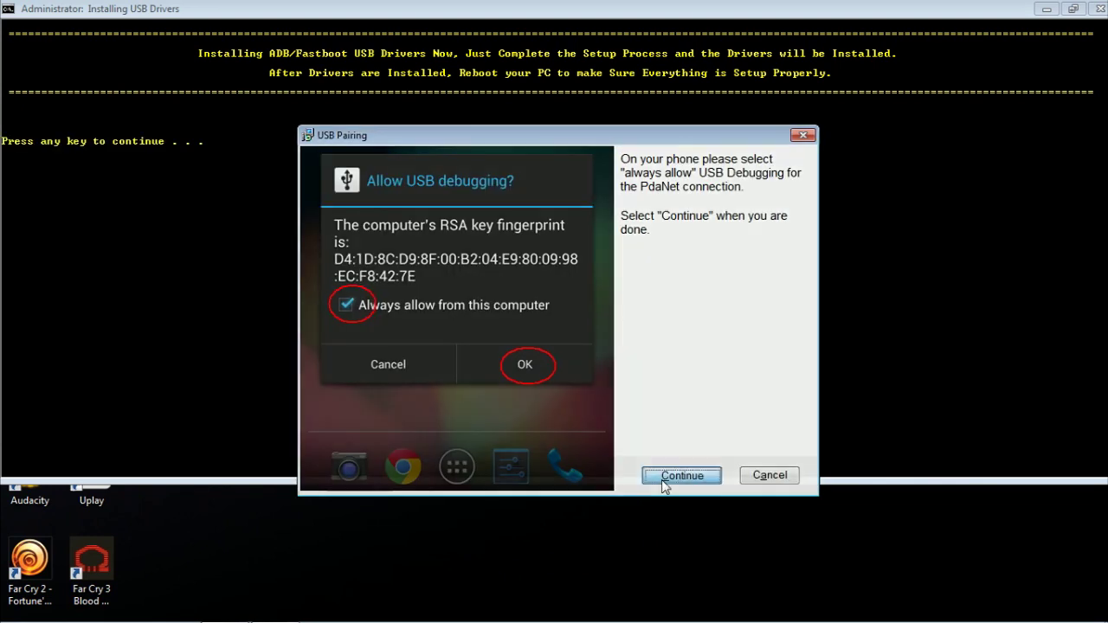
click(677, 476)
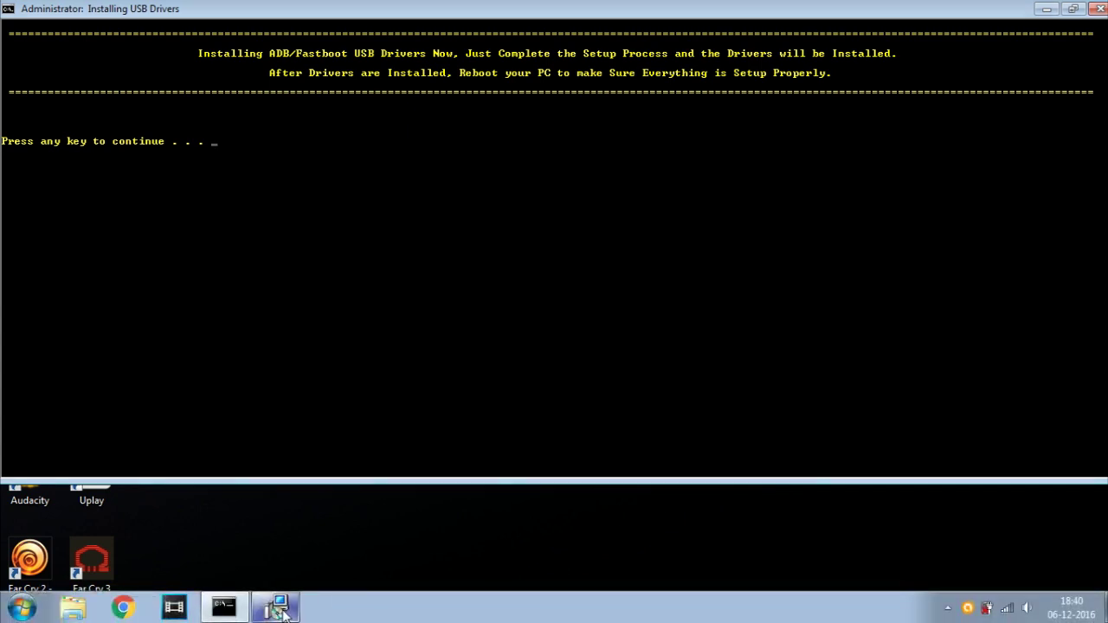
click(276, 606)
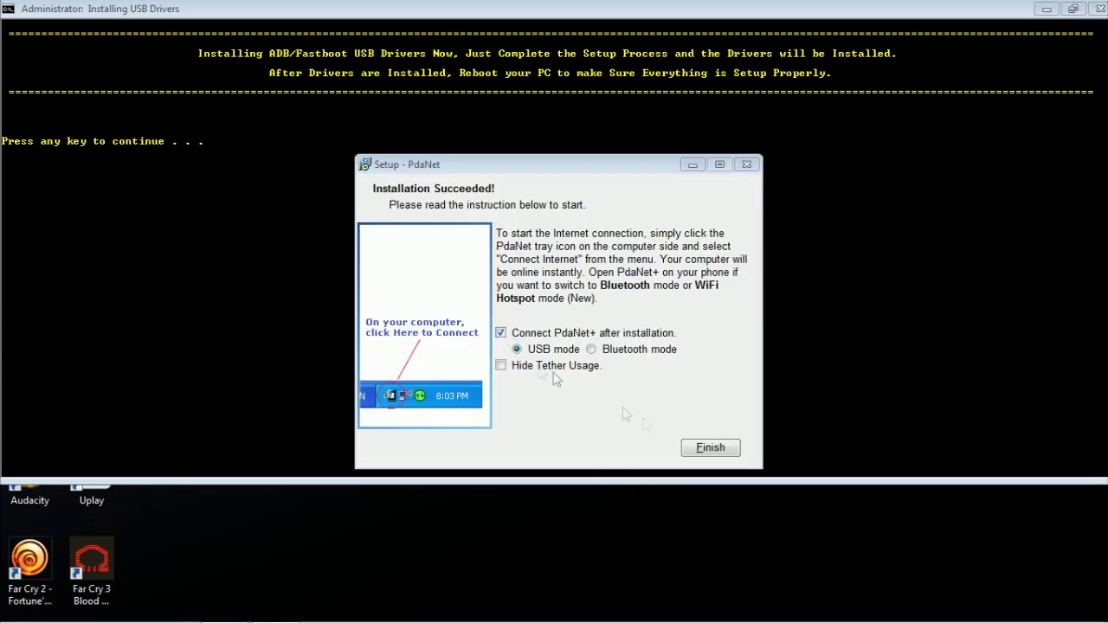
click(701, 447)
key(Return)
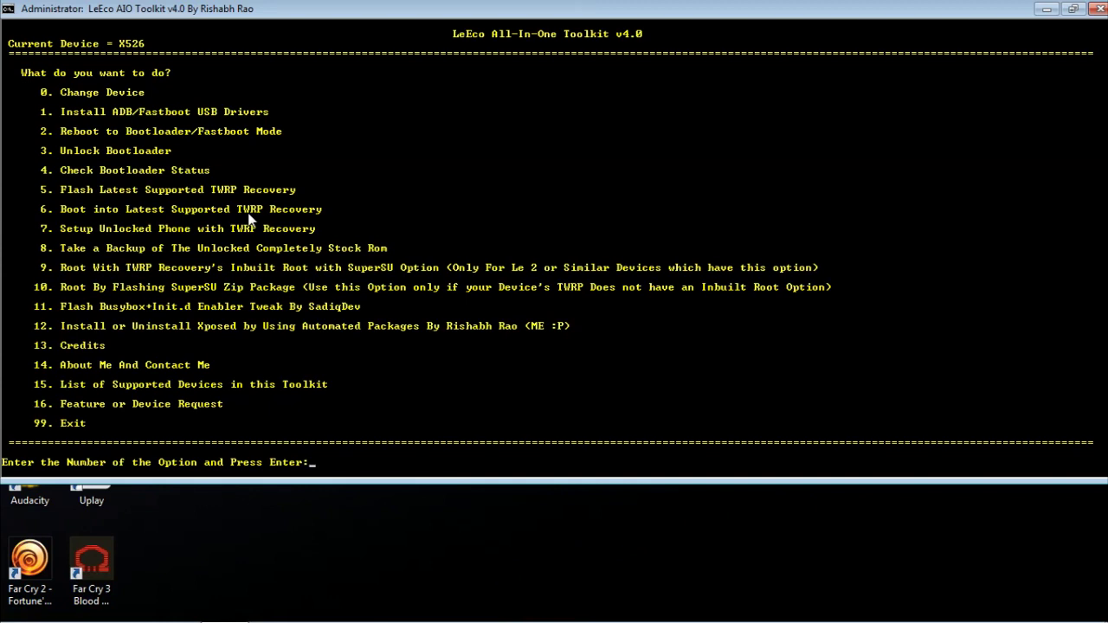
Run option 4 to confirm the bootloader reports unlocked, then return to the main menu
text(4)
key(BackSpace)
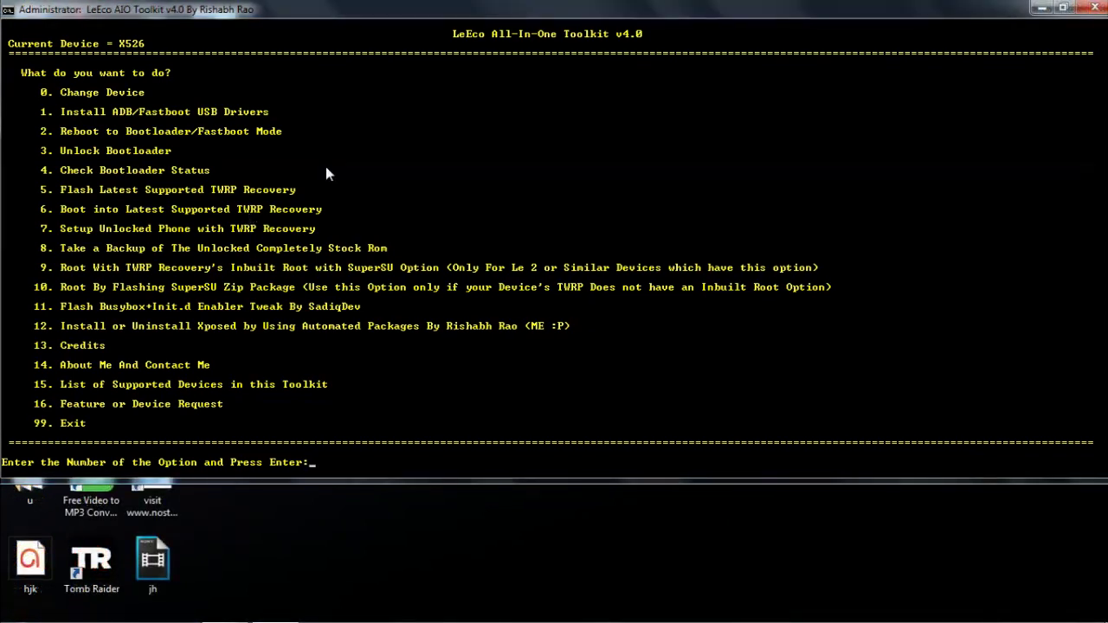
text(4)
key(Return)
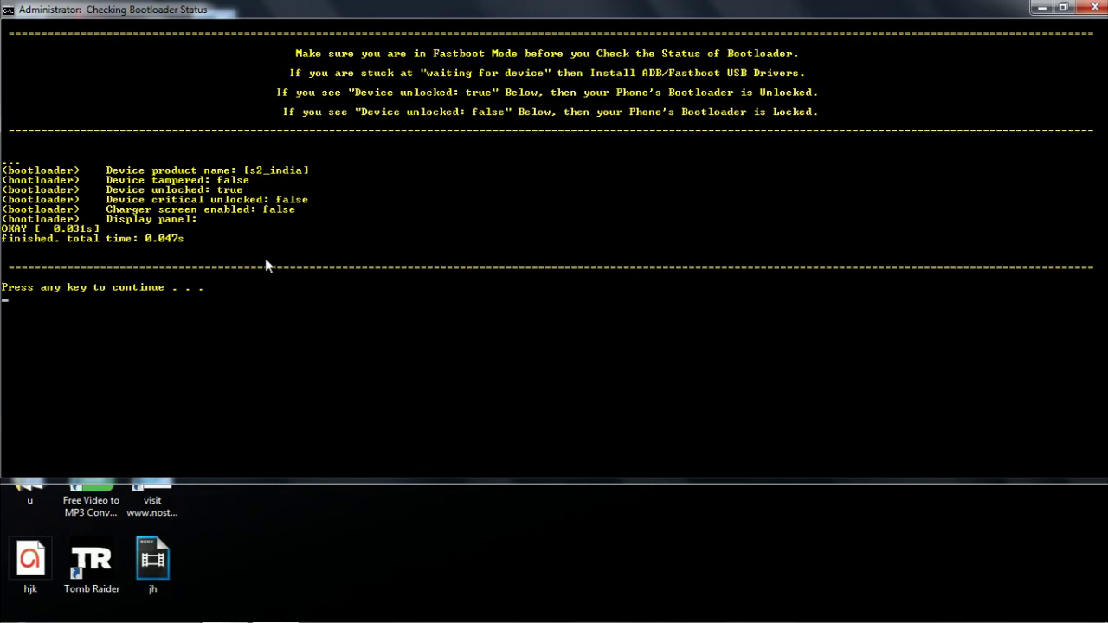
key(Return)
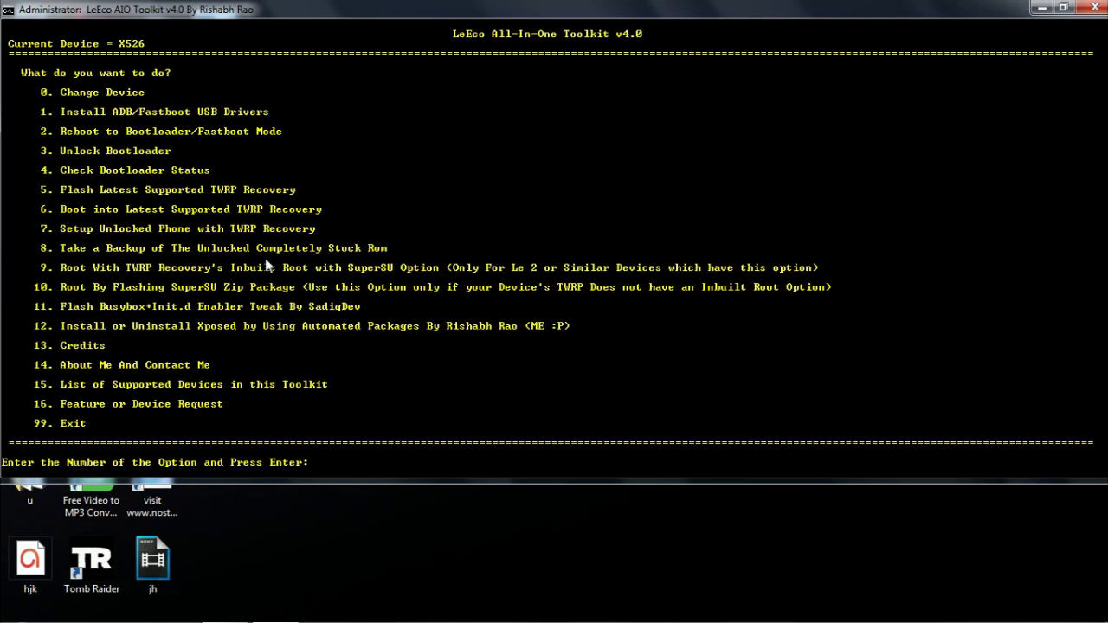